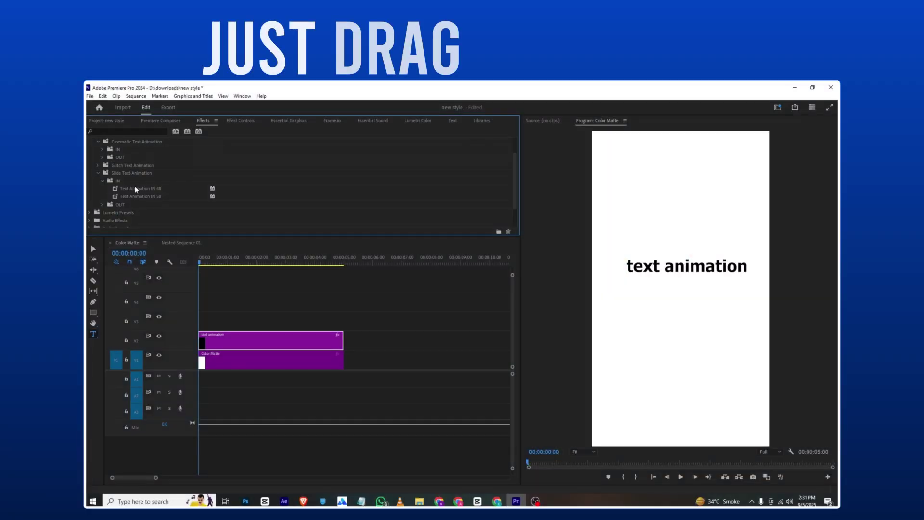
Apply the Text Animation IN 48 preset to the text clip and preview it
left_click_drag(137, 189, 238, 340)
key("space")
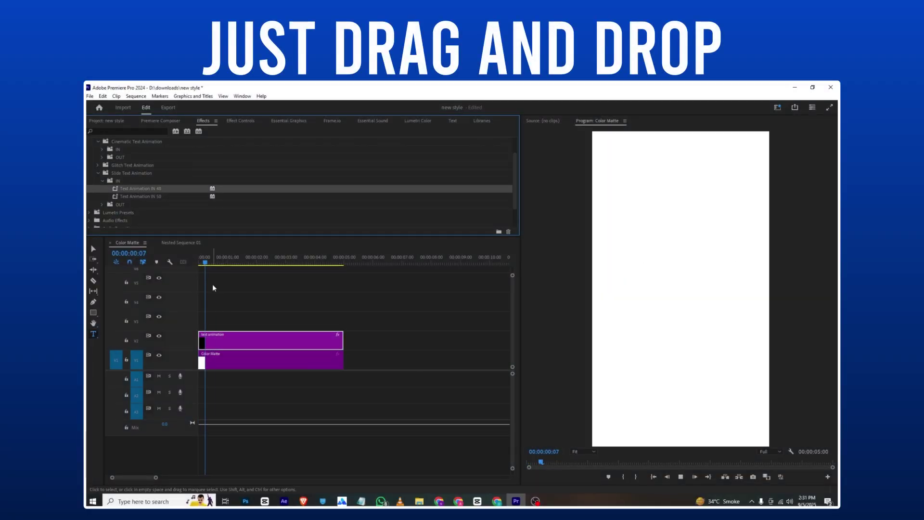
left_click(240, 121)
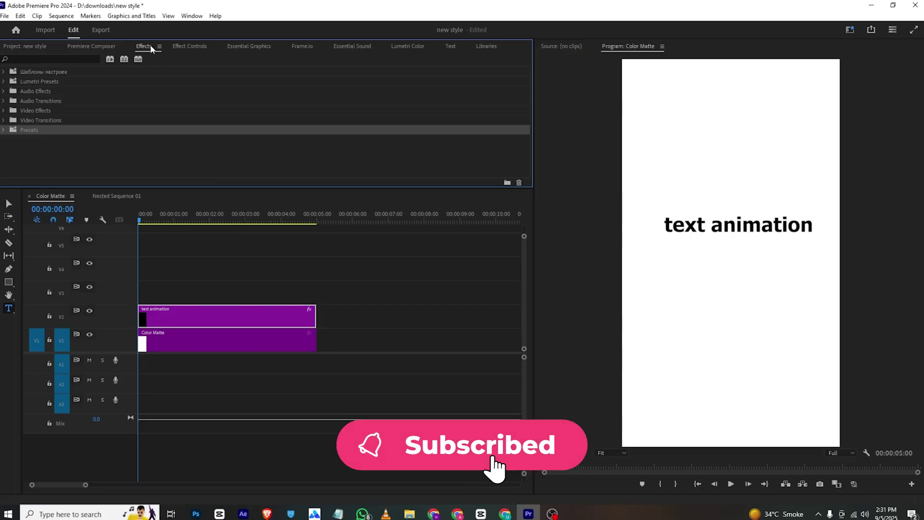
Import '500 Text Presets' from Downloads into the Presets folder and expand the new pack
right_click(35, 129)
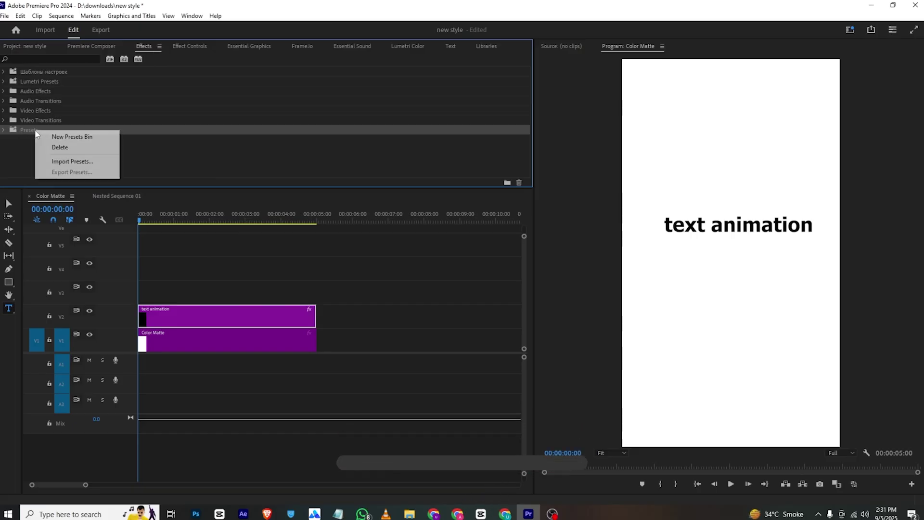
left_click(59, 161)
scroll(144, 180, "down", 5)
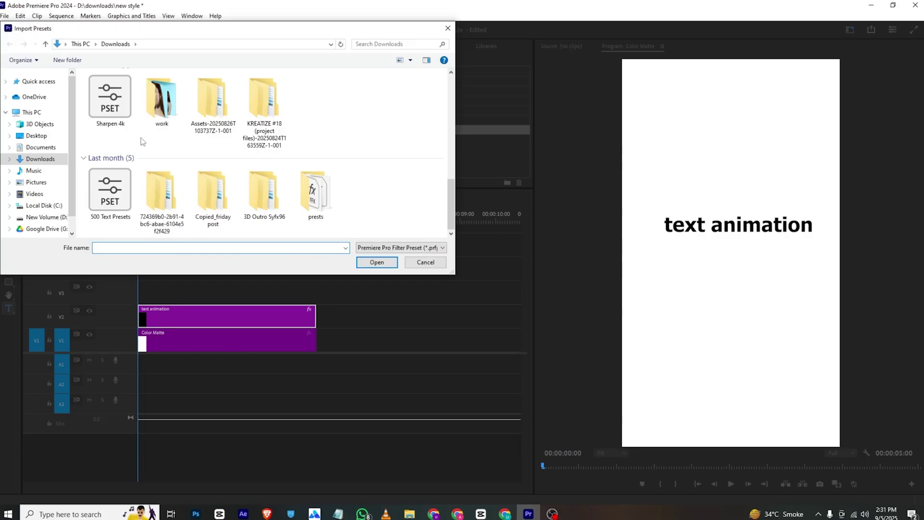
left_click(115, 206)
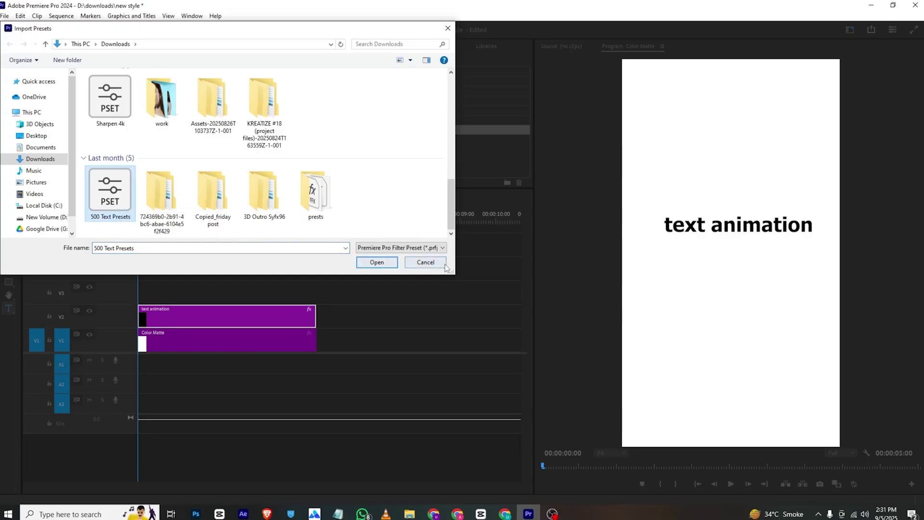
left_click(385, 267)
left_click(4, 72)
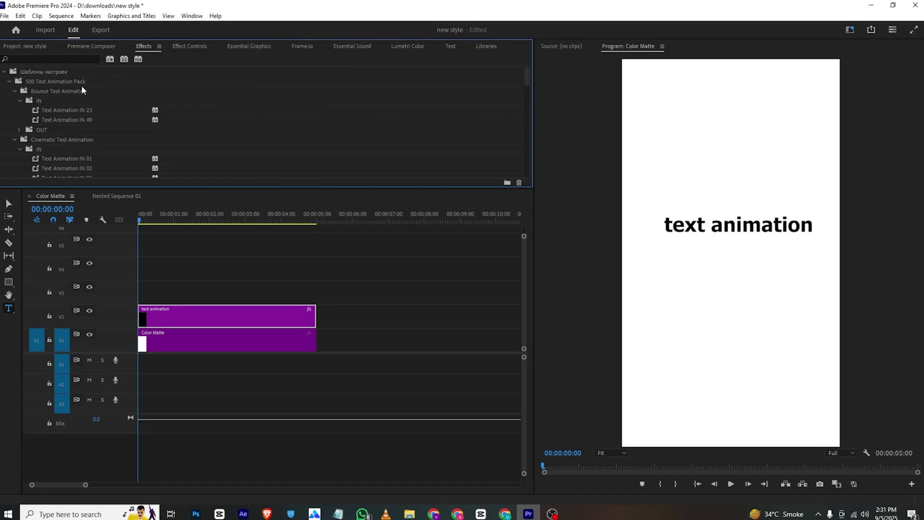
Collapse the Bounce and Cinematic IN folders, then expand Slide Text Animation > IN
left_click(14, 92)
left_click(18, 110)
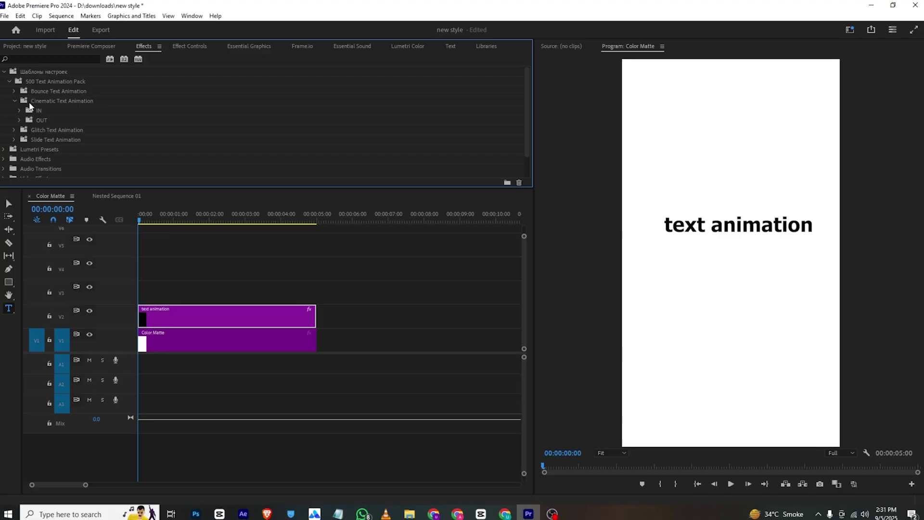
left_click(13, 140)
left_click(19, 148)
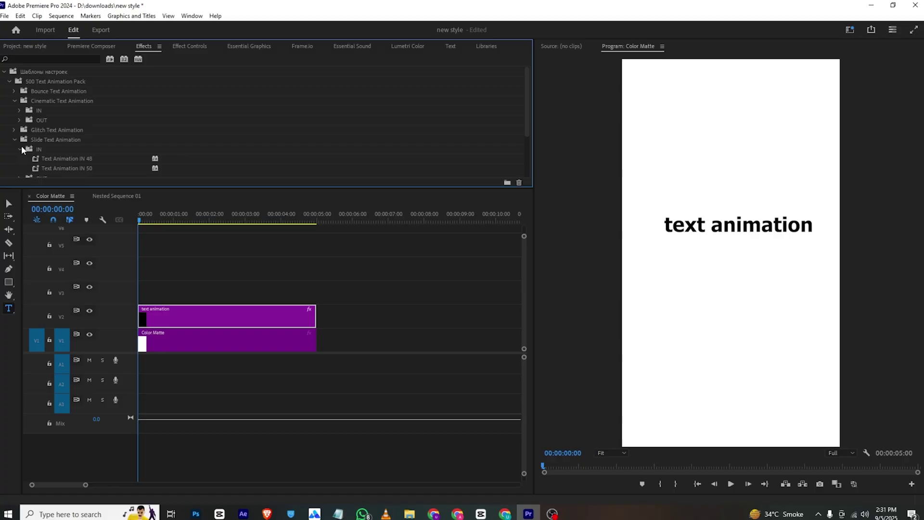
scroll(21, 145, "down", 2)
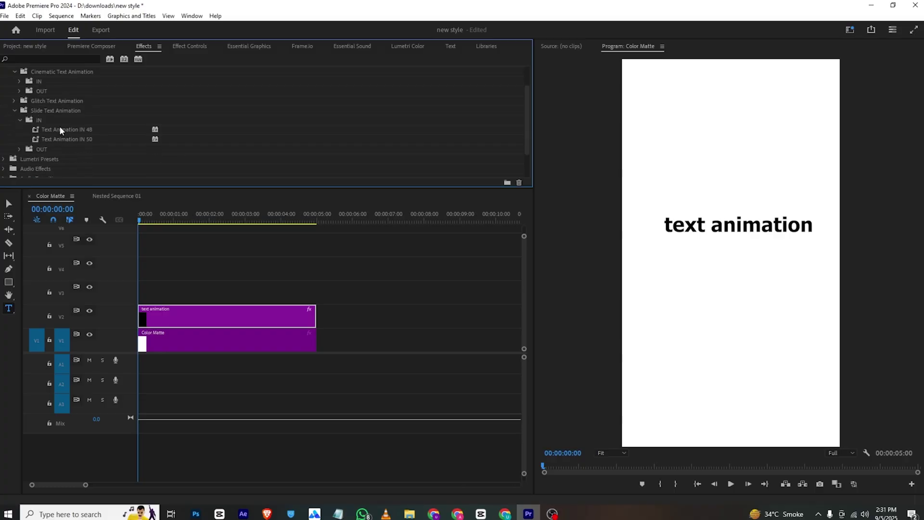
Apply Slide Text Animation IN 48 to the text clip and preview the blur-in
left_click_drag(60, 129, 168, 310)
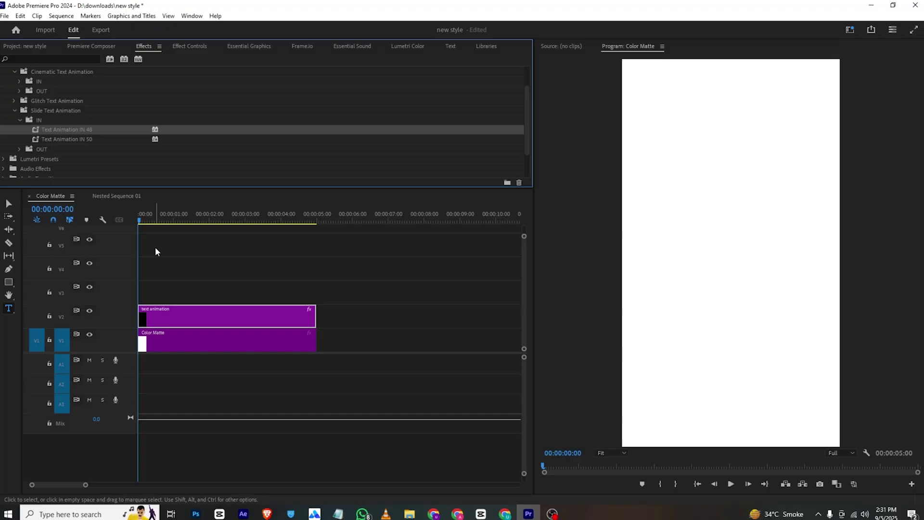
key("space")
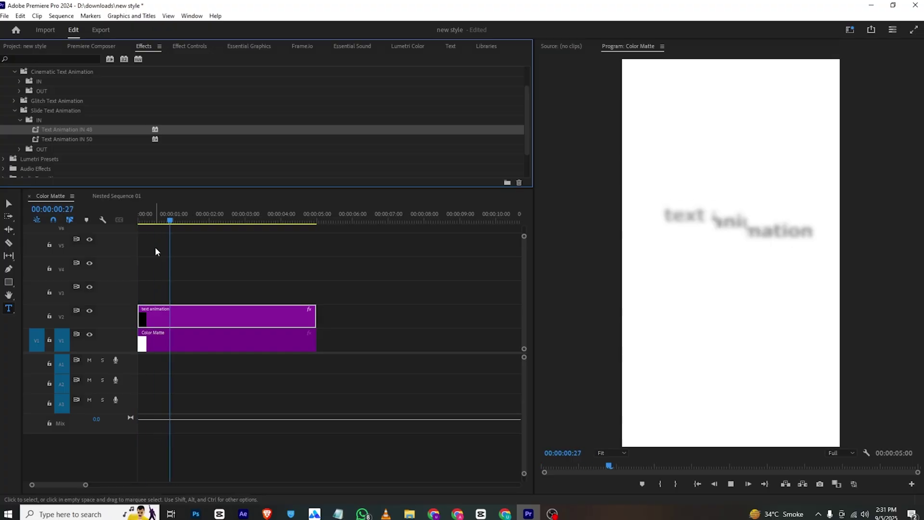
key("space")
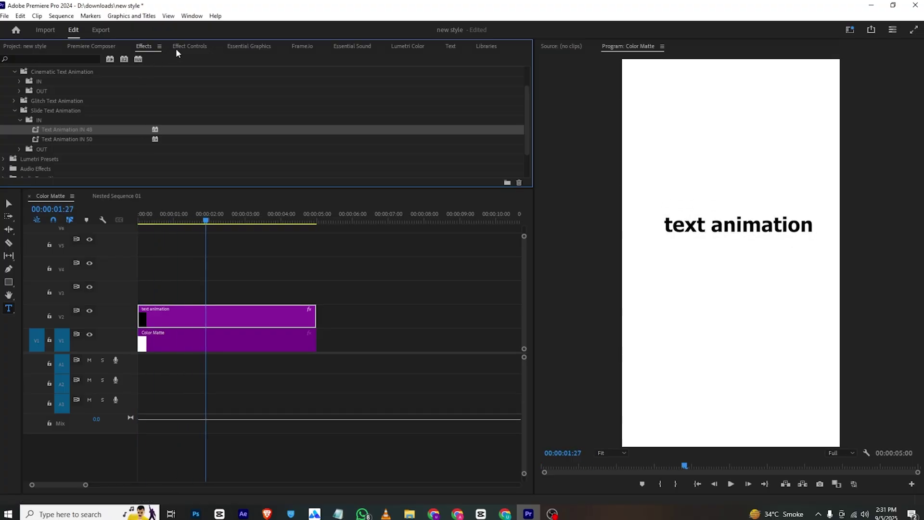
Disable Gaussian Blur in Effect Controls and preview the animation from the start
left_click(176, 49)
scroll(161, 74, "down", 1)
scroll(121, 85, "up", 2)
scroll(123, 84, "down", 2)
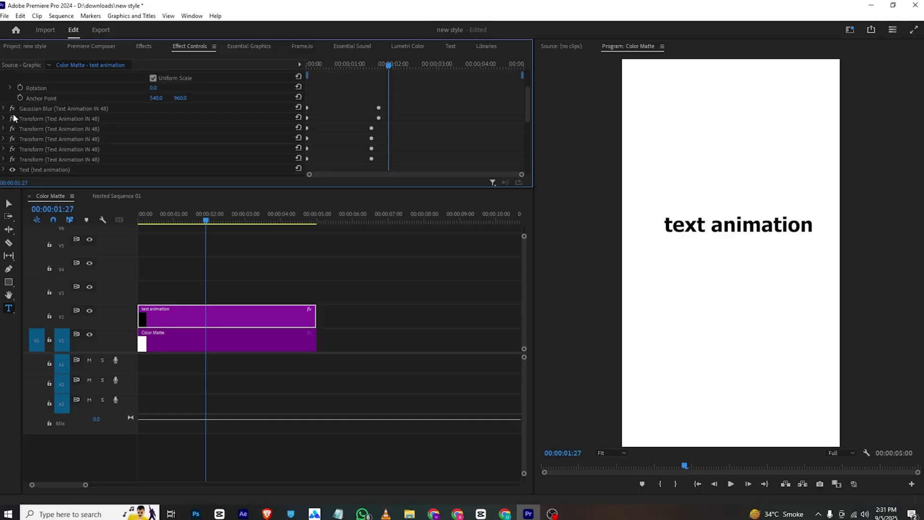
scroll(37, 110, "down", 1)
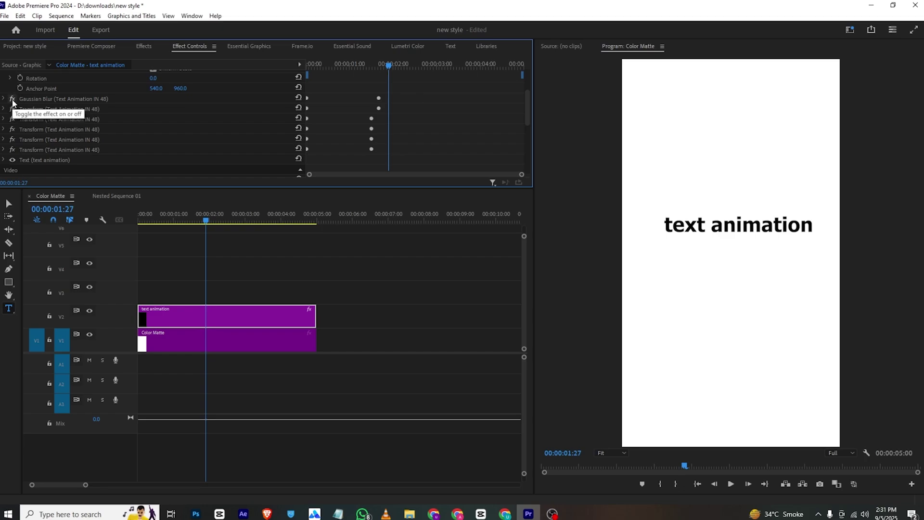
left_click(13, 99)
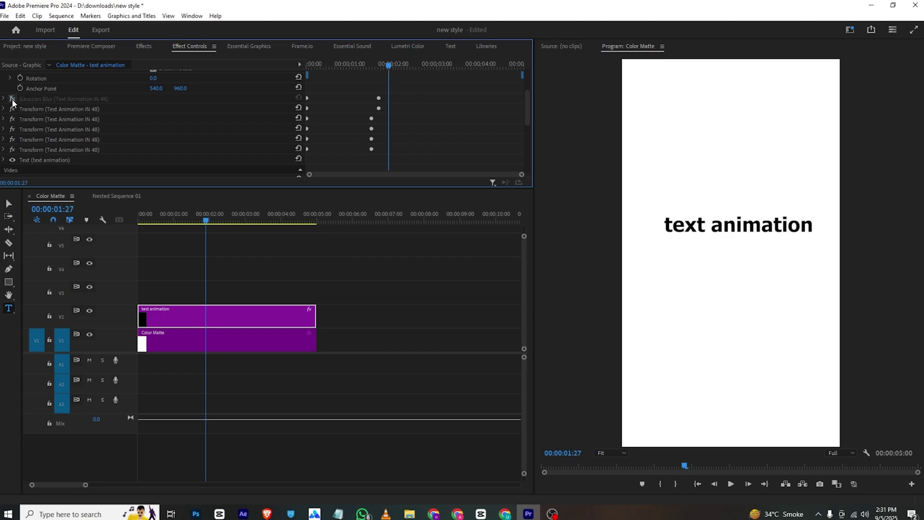
left_click_drag(181, 221, 103, 212)
key("space")
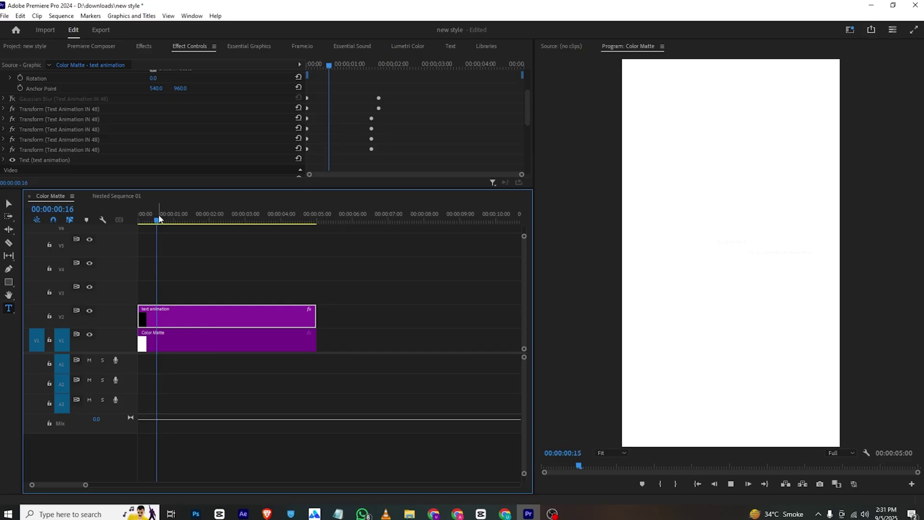
key("space")
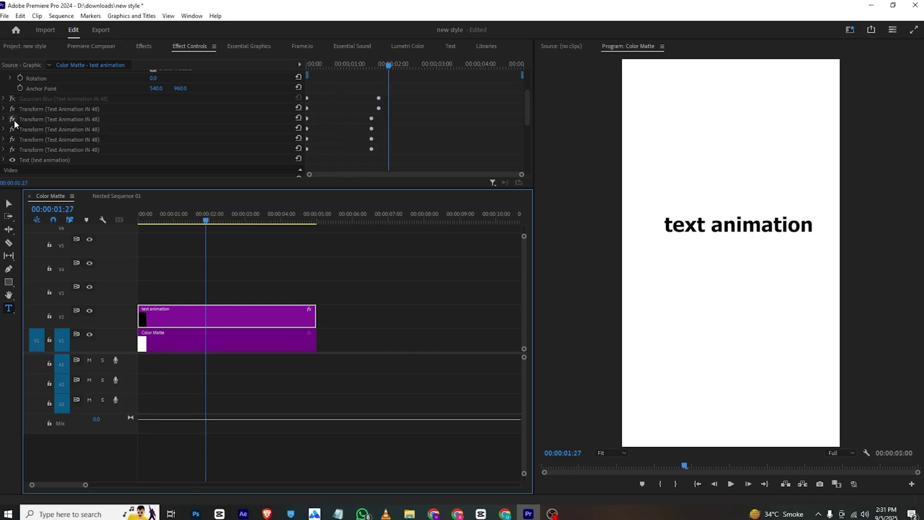
Re-enable Gaussian Blur, move the first Transform's Scale Height keyframe earlier, and replay
left_click(12, 99)
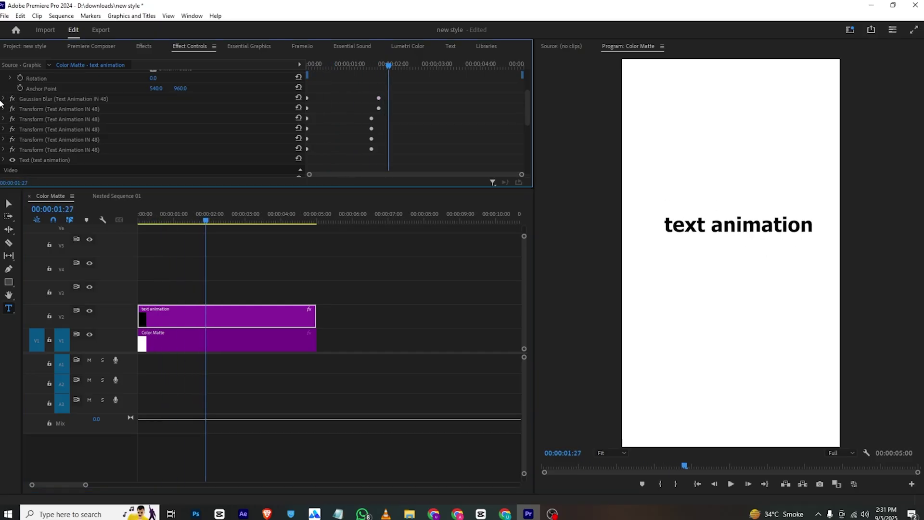
left_click(4, 109)
scroll(396, 156, "down", 1)
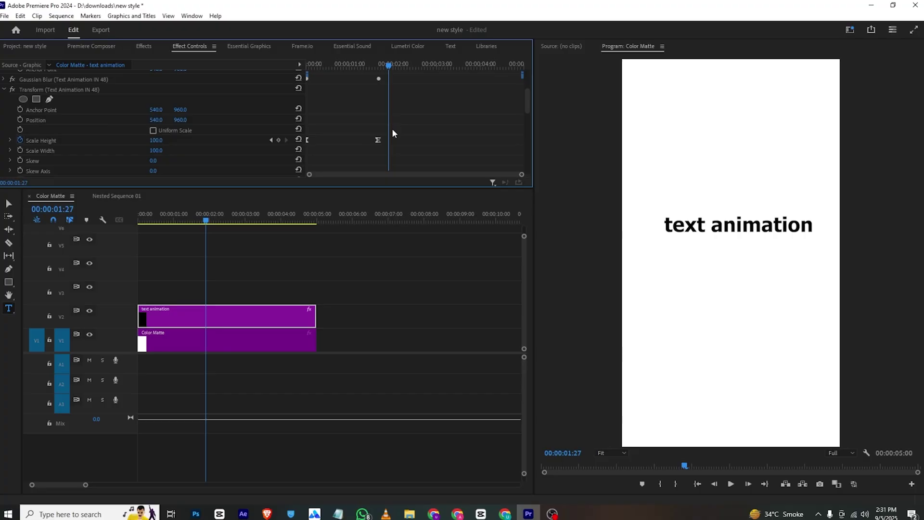
left_click_drag(377, 140, 349, 139)
key("Home")
key("space")
key("space")
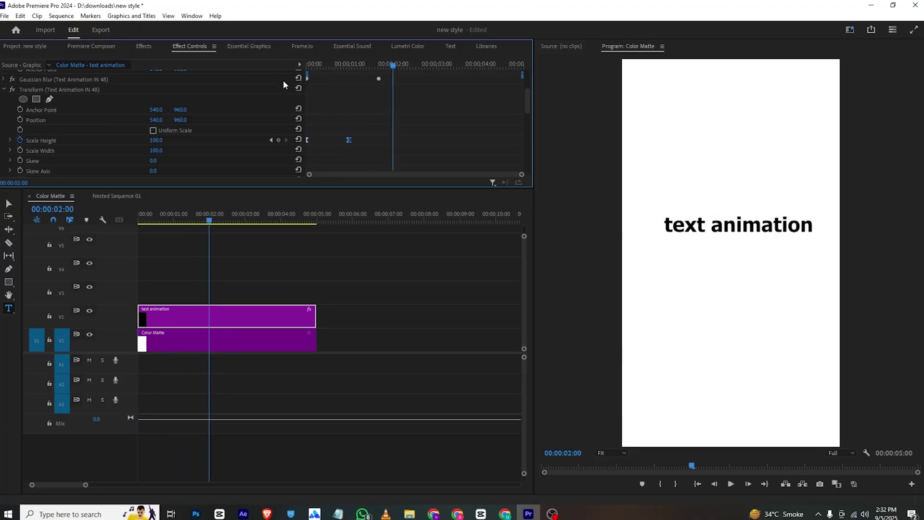
Return to the Effects panel and expand Glitch Text Animation in the 500 Text Animation Pack
left_click(142, 47)
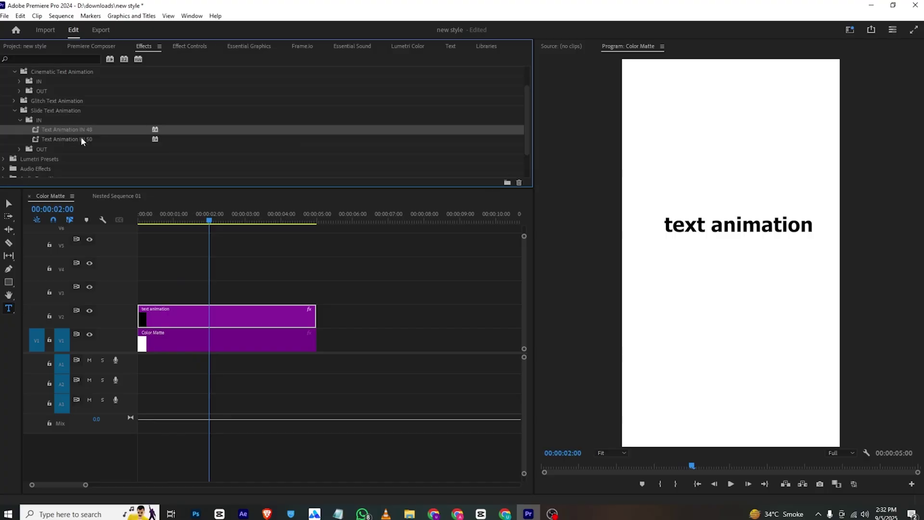
scroll(40, 138, "up", 2)
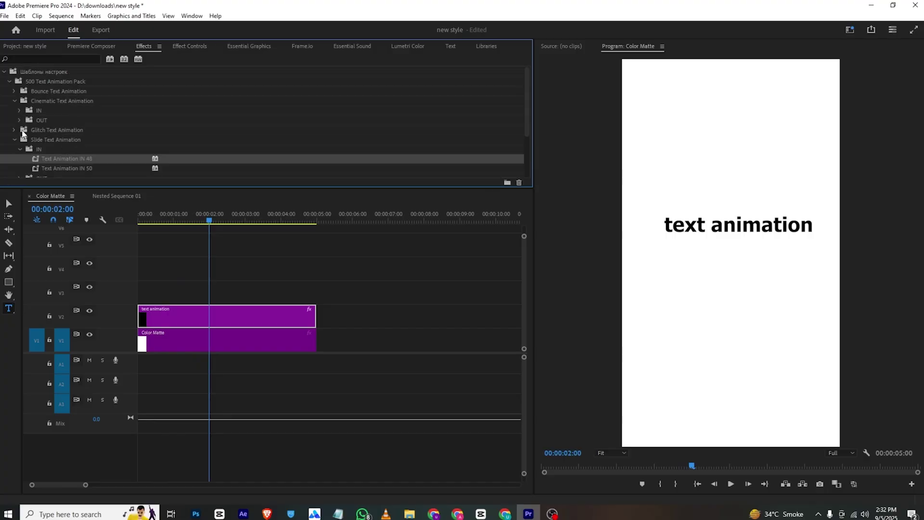
left_click(9, 130)
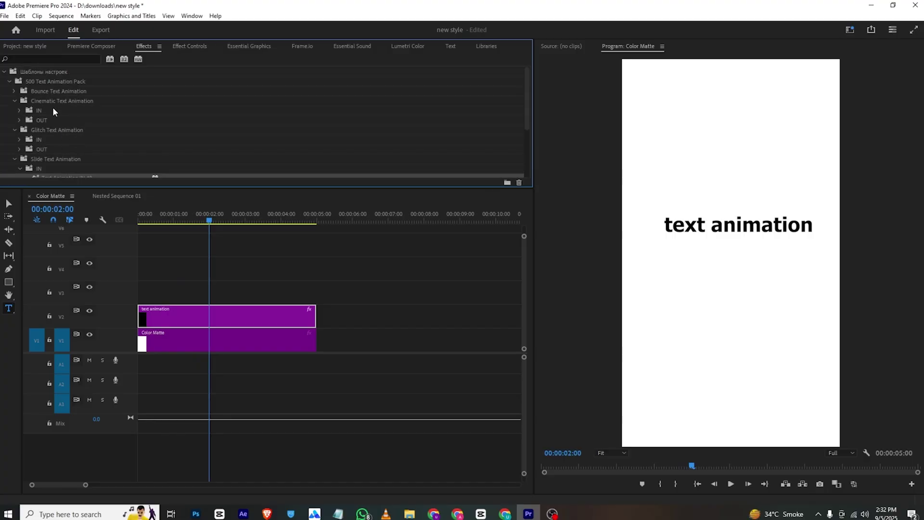